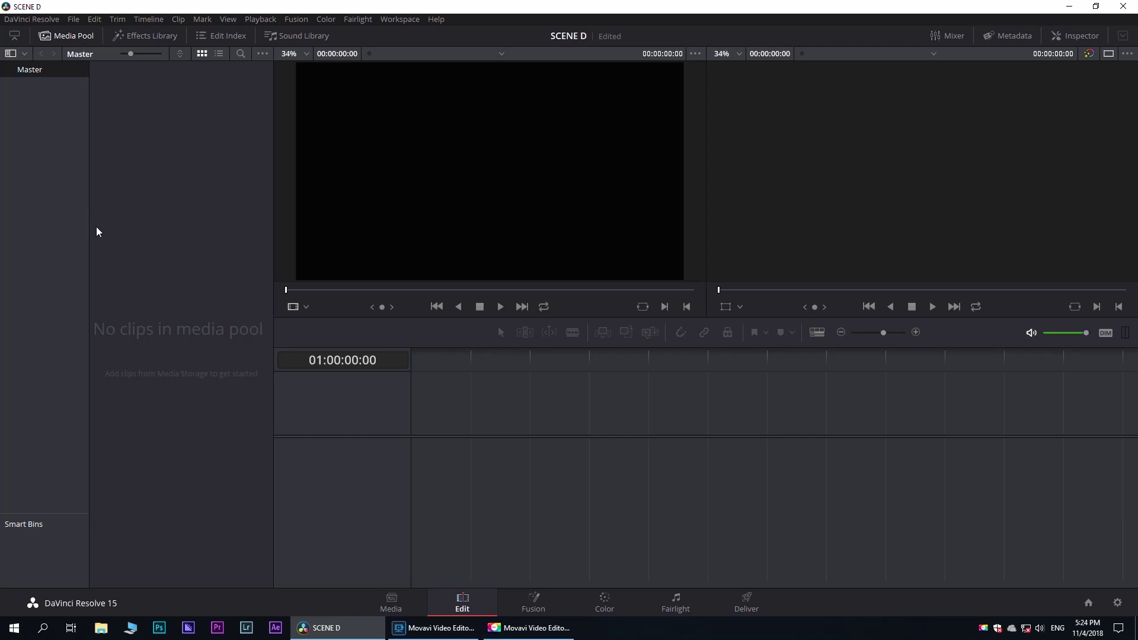
On the Media page, import RESOLVE COURSE.mp4 from the z Adobe render folder into Media Storage
{"action": "left_click", "coordinate": [399, 590]}
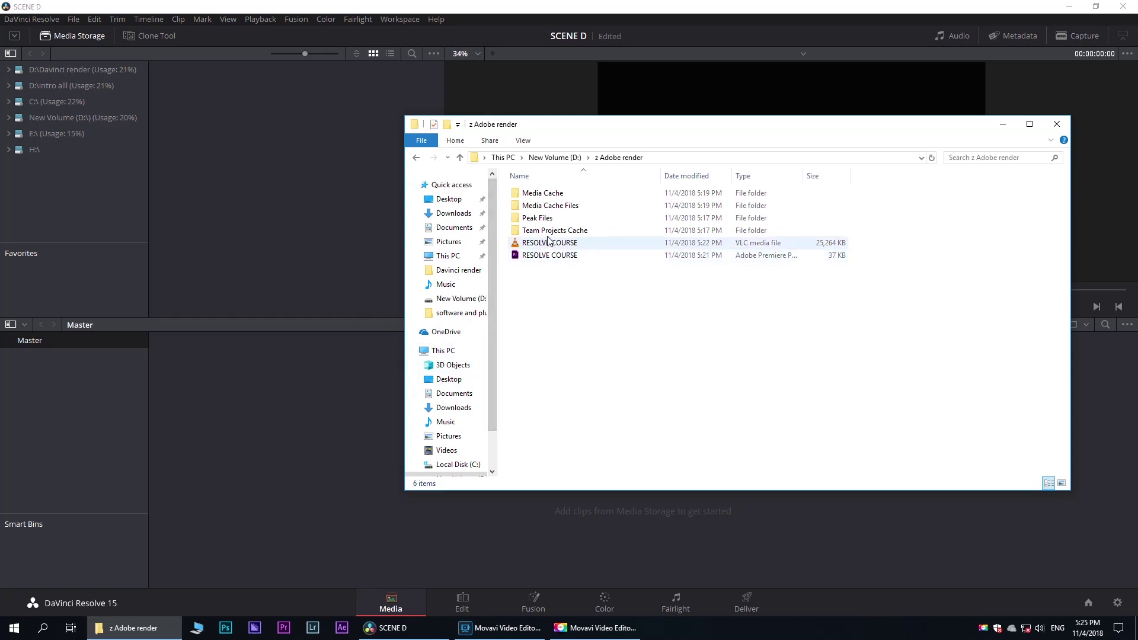
{"action": "left_click", "coordinate": [546, 245]}
{"action": "left_click_drag", "start_coordinate": [546, 245], "coordinate": [252, 228]}
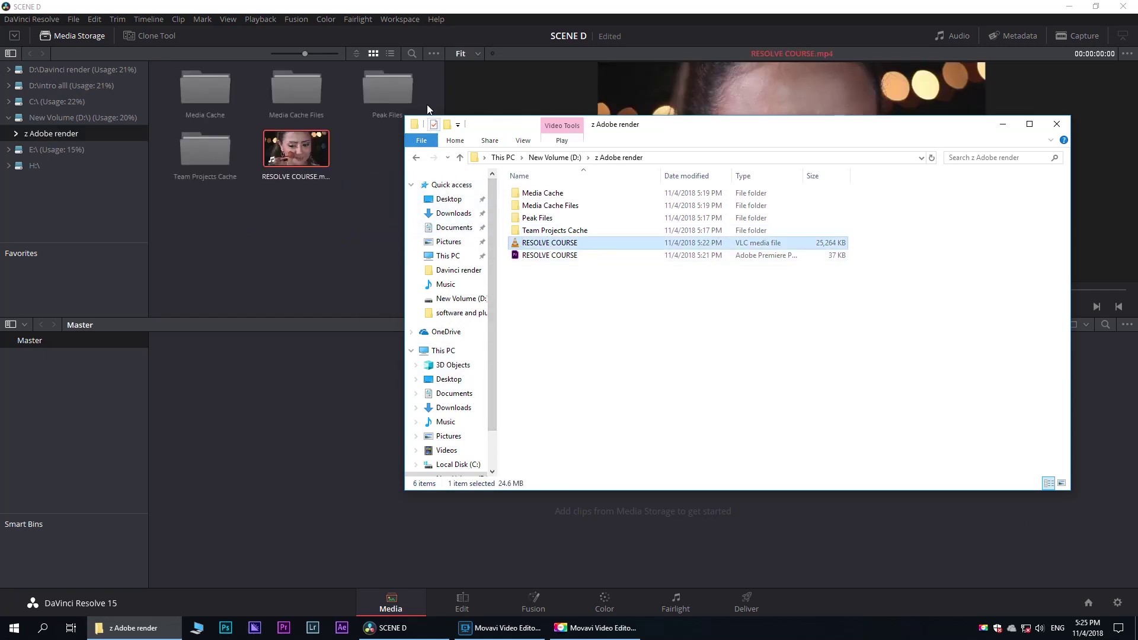
{"action": "key", "text": "alt+F4"}
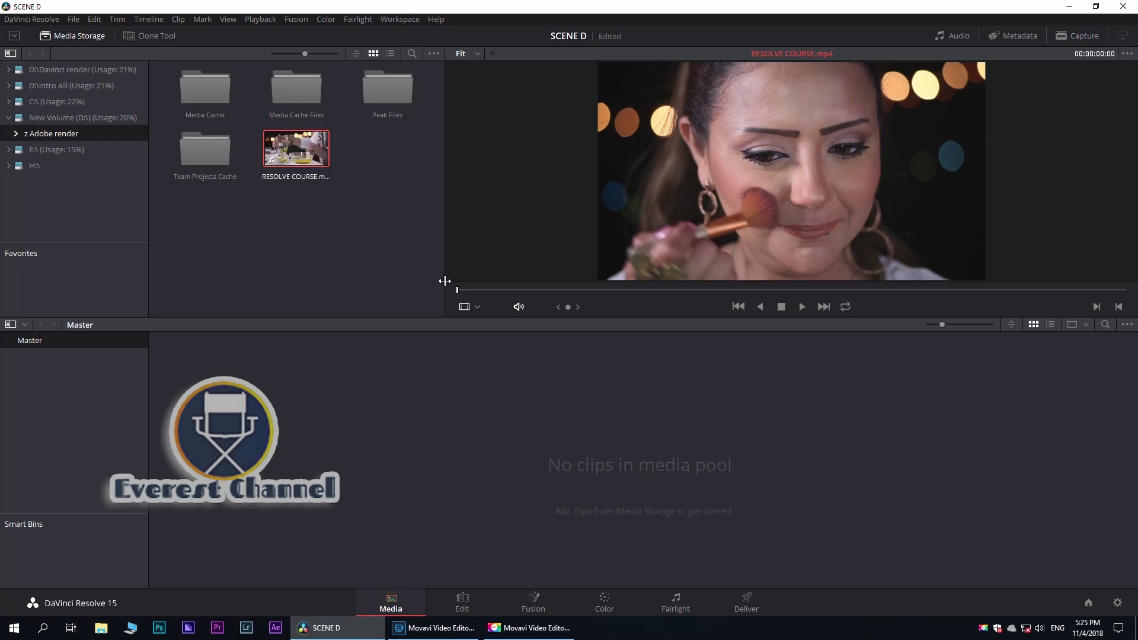
Scrub RESOLVE COURSE to 00:00:11:02, then bring up its add-to-Media-Pool options
{"action": "left_click_drag", "start_coordinate": [457, 289], "coordinate": [1060, 328]}
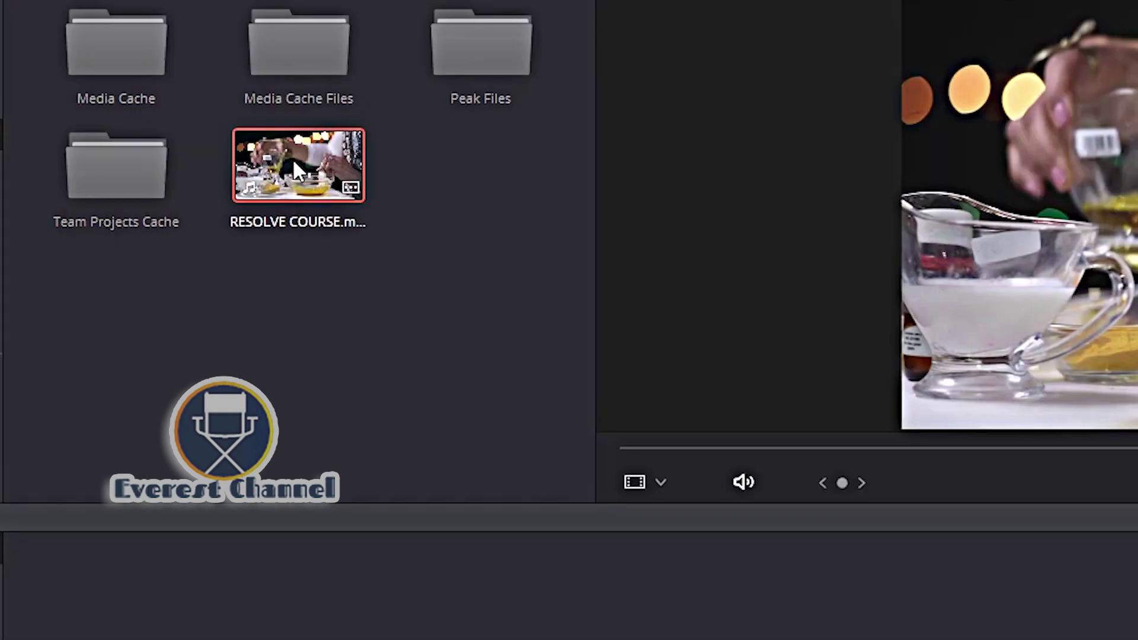
{"action": "right_click", "coordinate": [294, 151]}
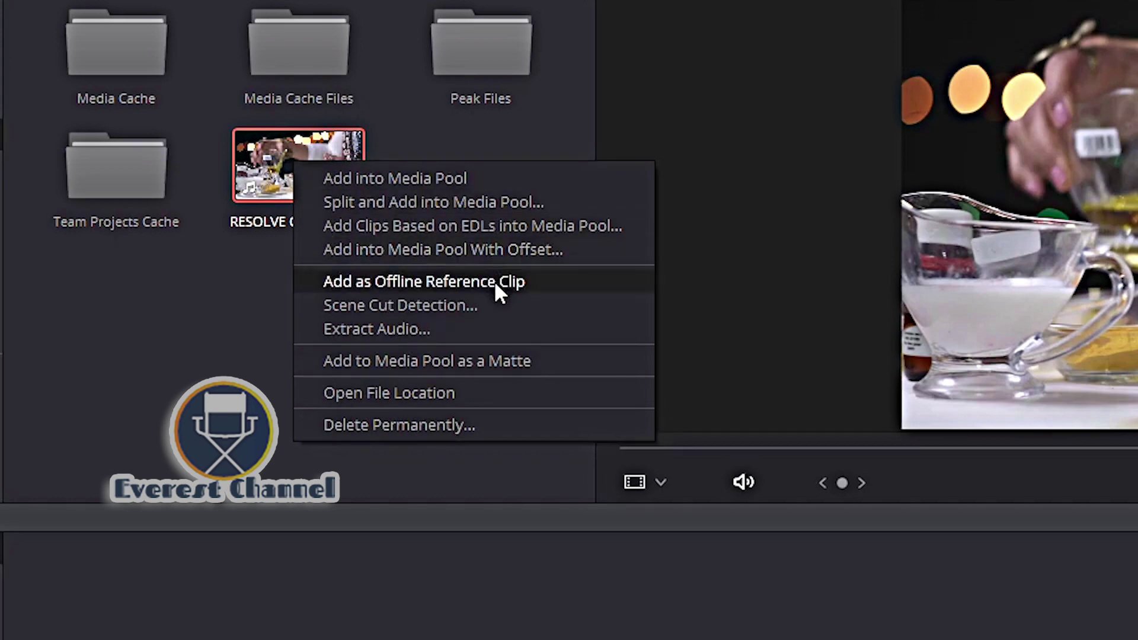
Run Auto Scene Detect on RESOLVE COURSE, finding cuts at frames 87, 133 and 205
{"action": "left_click", "coordinate": [459, 305]}
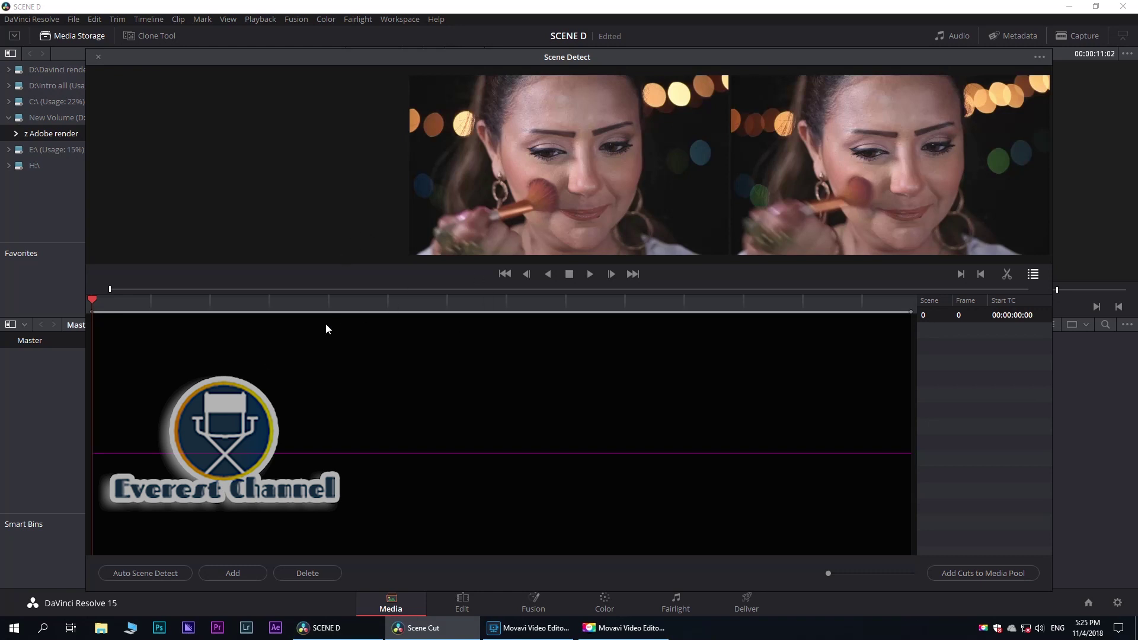
{"action": "mouse_move", "coordinate": [92, 299]}
{"action": "left_mouse_down"}
{"action": "mouse_move", "coordinate": [174, 320]}
{"action": "mouse_move", "coordinate": [59, 316]}
{"action": "left_mouse_up"}
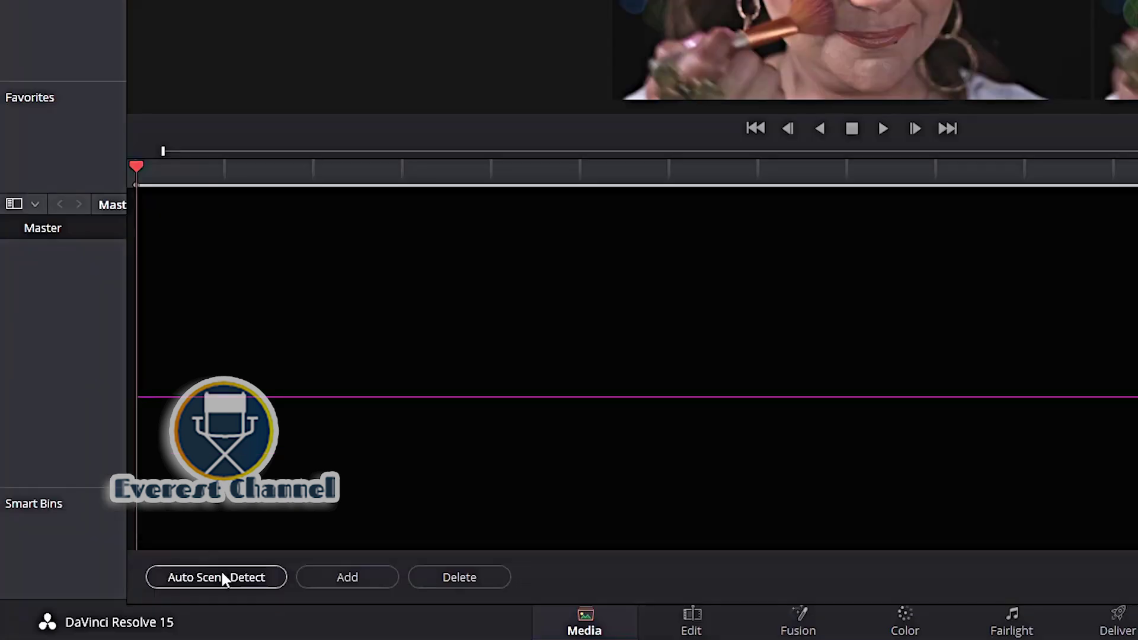
{"action": "left_click", "coordinate": [174, 571]}
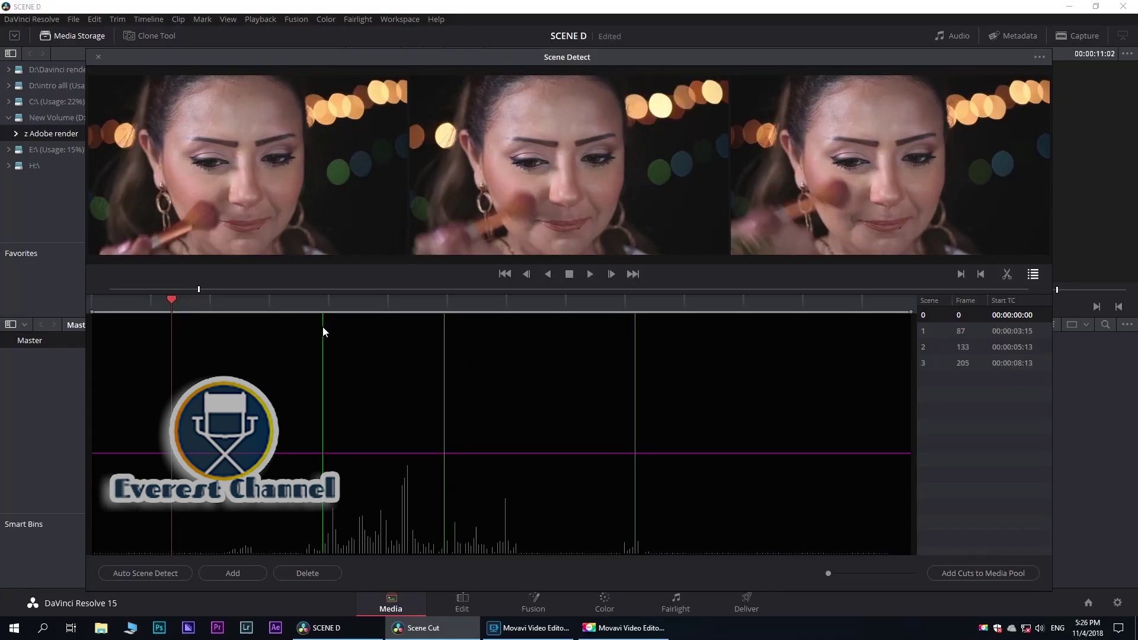
{"action": "left_click_drag", "start_coordinate": [172, 301], "coordinate": [324, 312]}
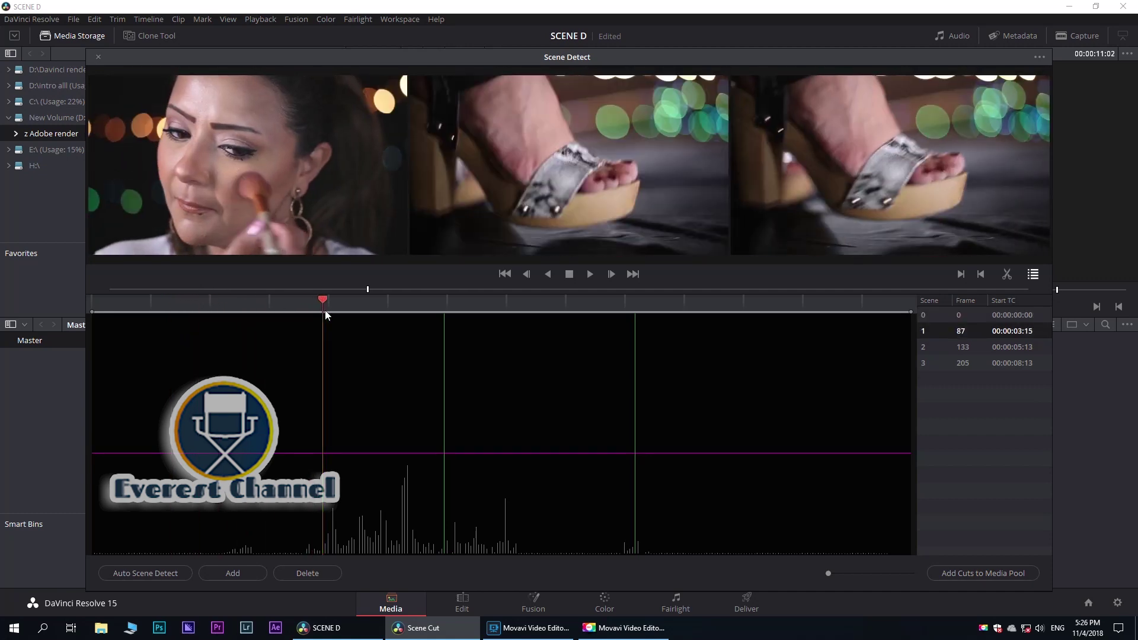
{"action": "left_click_drag", "start_coordinate": [325, 311], "coordinate": [306, 312]}
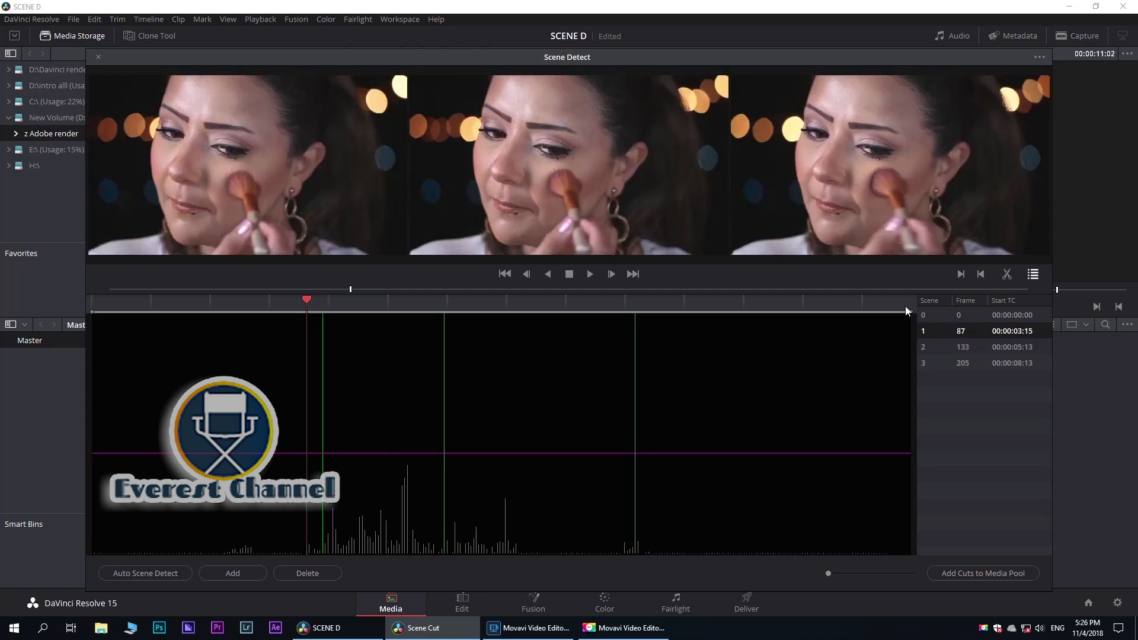
{"action": "left_click", "coordinate": [930, 314]}
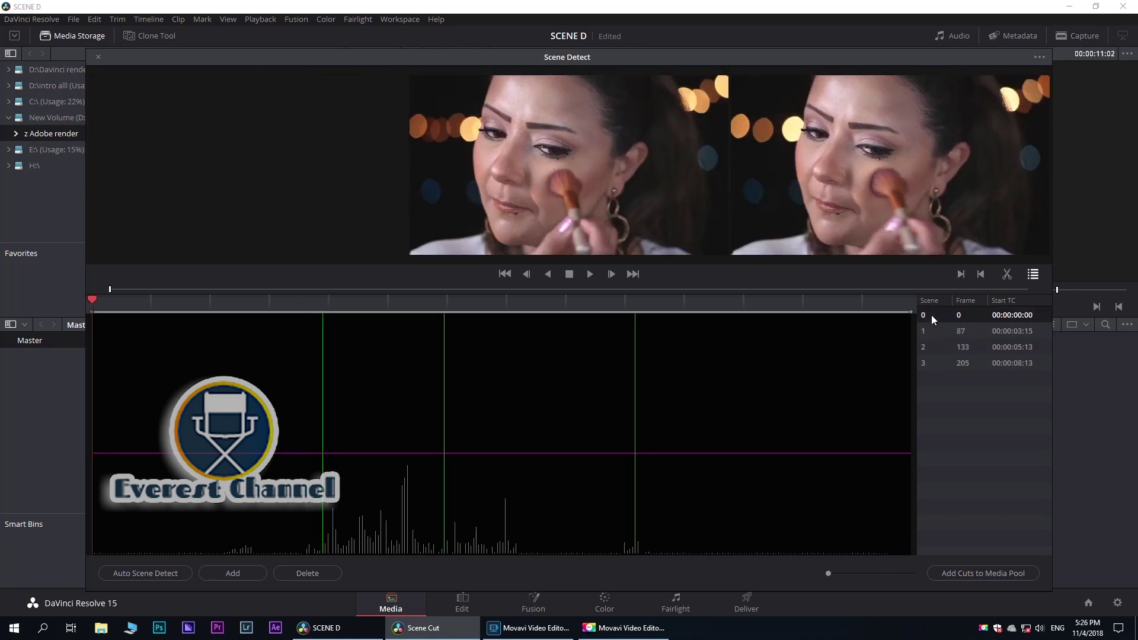
{"action": "left_click", "coordinate": [935, 330]}
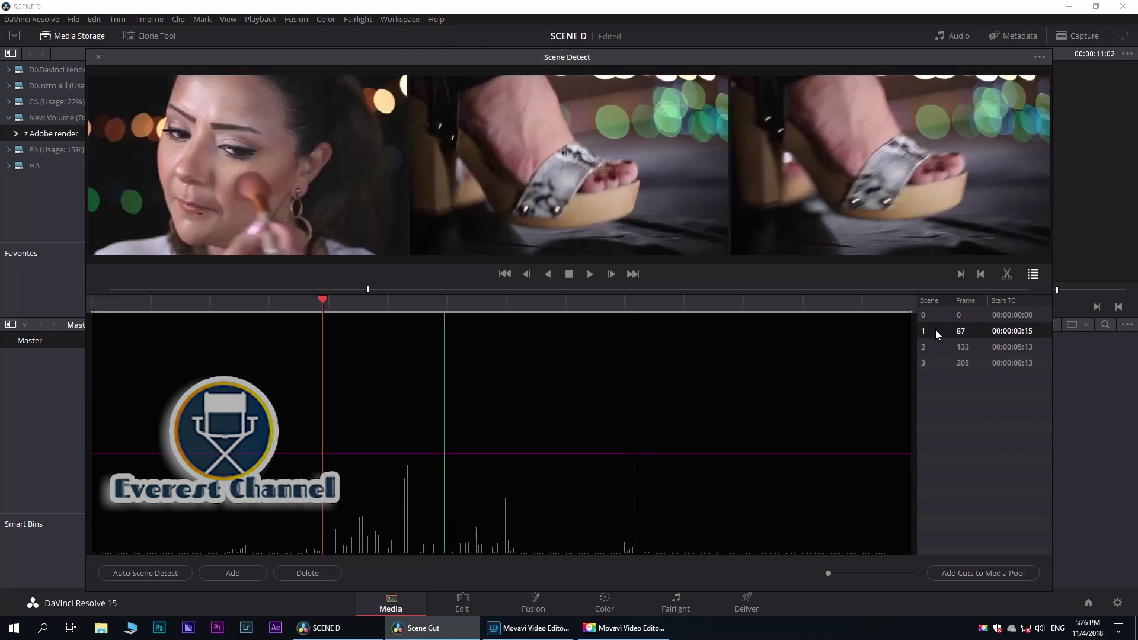
{"action": "left_click", "coordinate": [944, 346]}
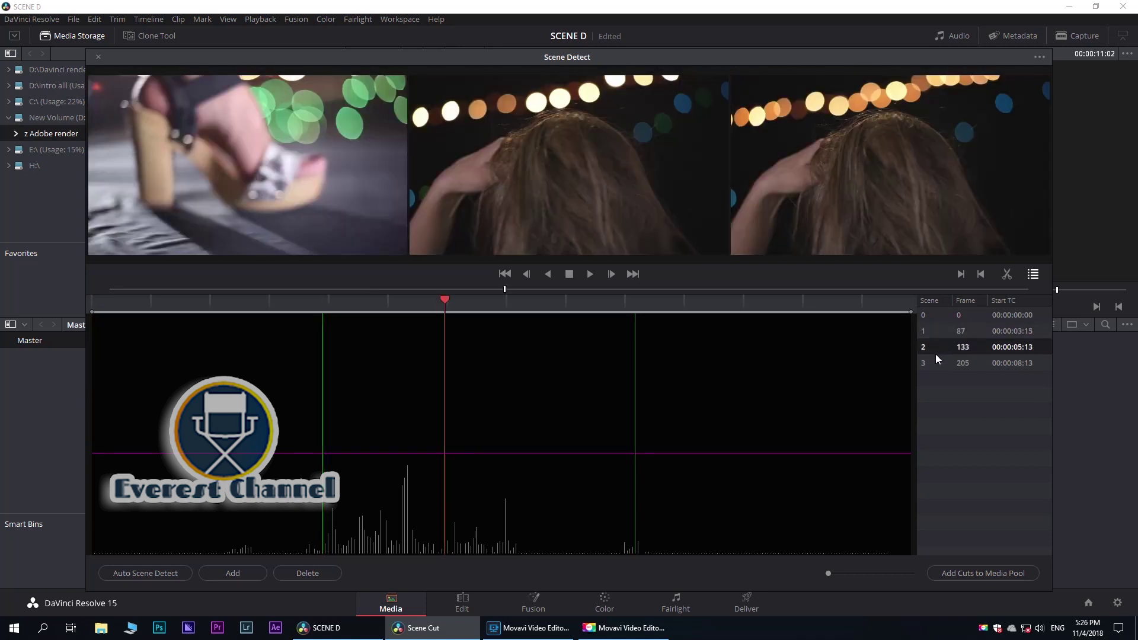
{"action": "left_click", "coordinate": [934, 360]}
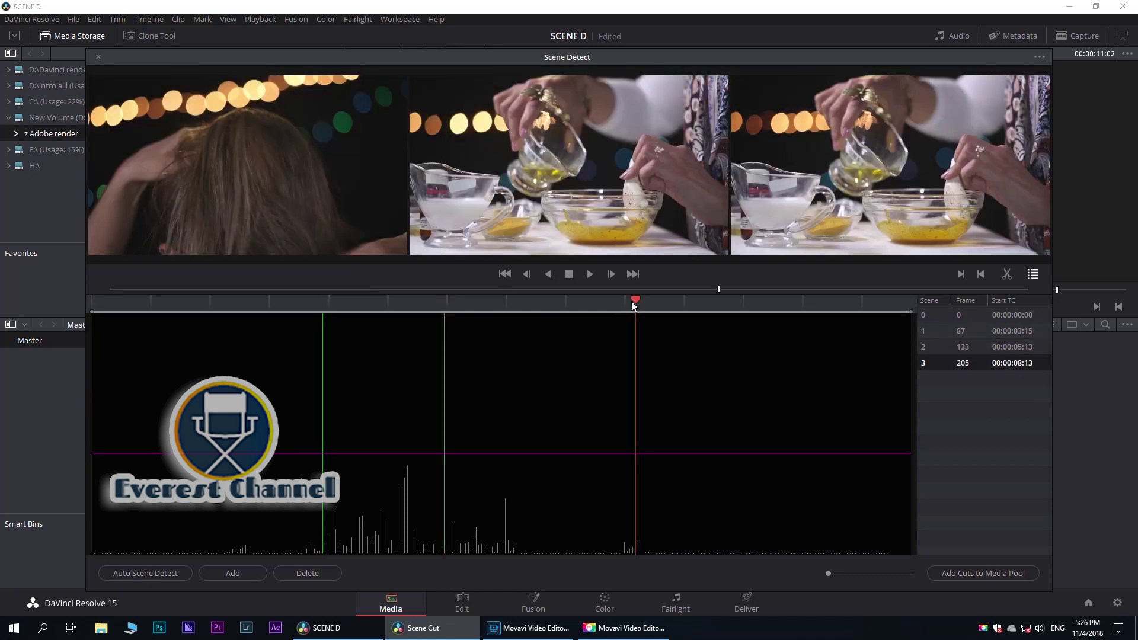
{"action": "mouse_move", "coordinate": [644, 299]}
{"action": "left_mouse_down"}
{"action": "mouse_move", "coordinate": [339, 414]}
{"action": "mouse_move", "coordinate": [436, 411]}
{"action": "left_mouse_up"}
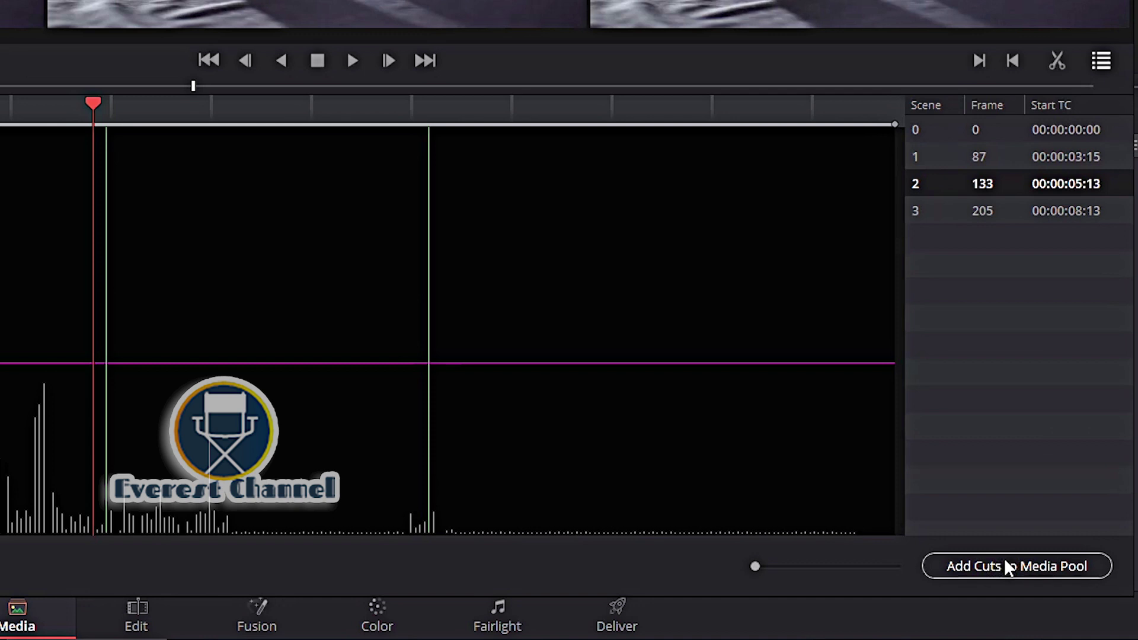
{"action": "left_click", "coordinate": [1005, 562]}
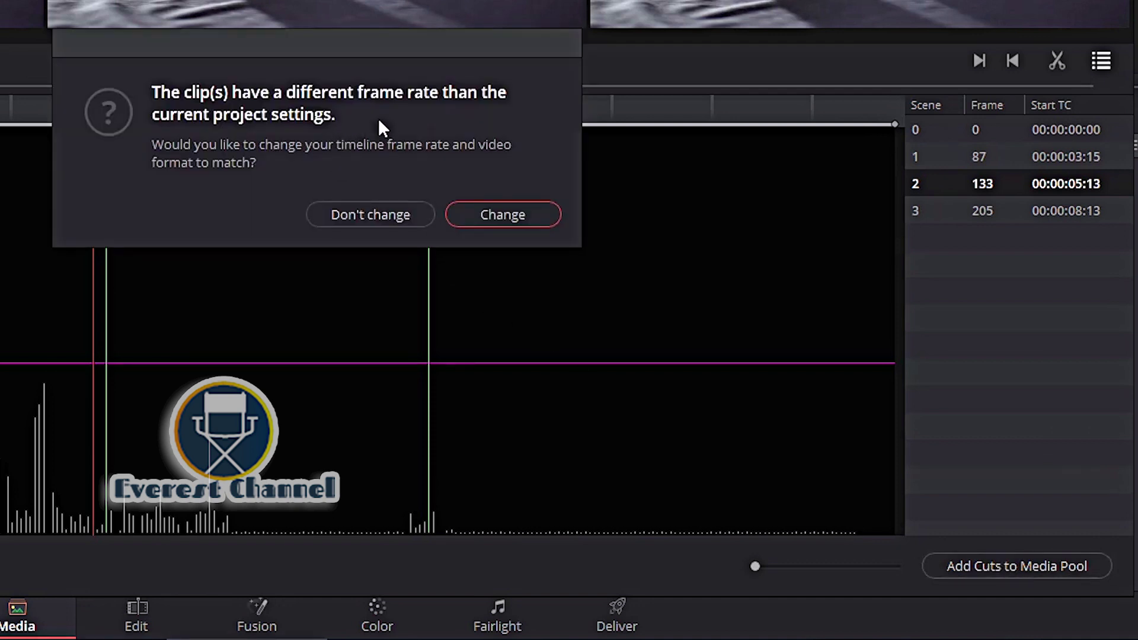
Accept the frame-rate change so the four scene clips land in the Master media pool
{"action": "left_click", "coordinate": [486, 219]}
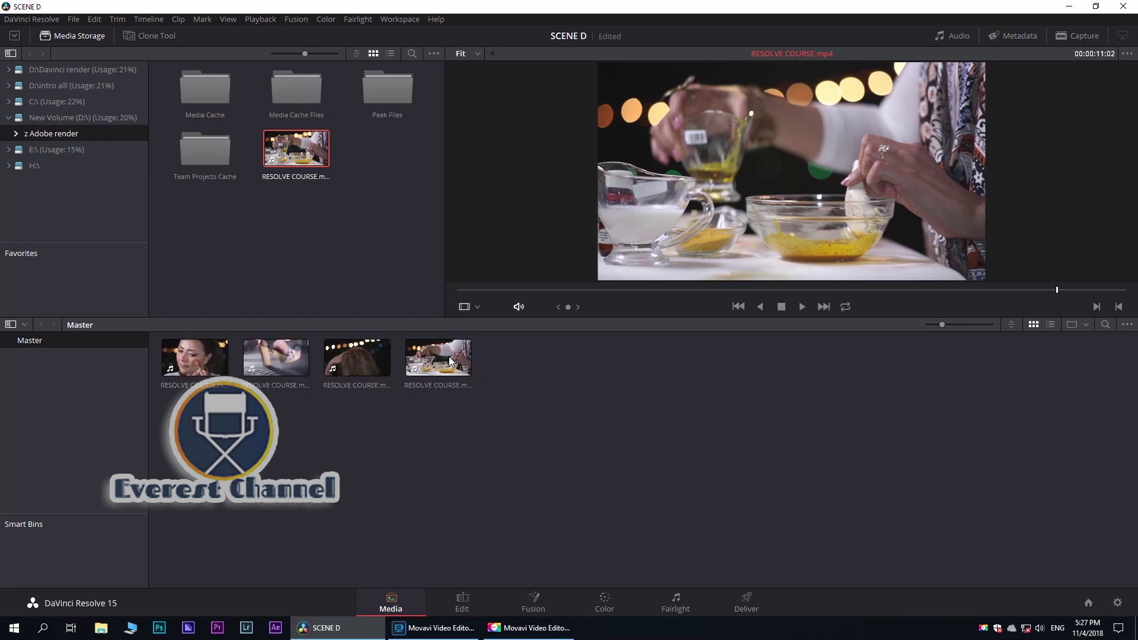
Reopen Scene Cut Detection and lower the threshold, adding a fifth cut at frame 119
{"action": "right_click", "coordinate": [288, 156]}
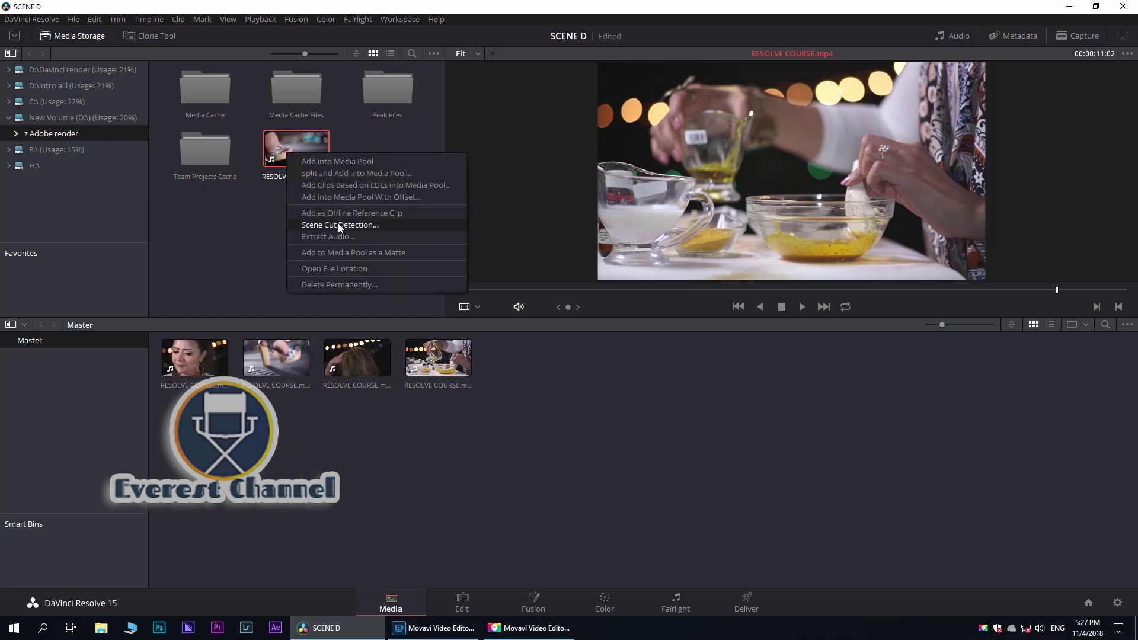
{"action": "left_click", "coordinate": [338, 224]}
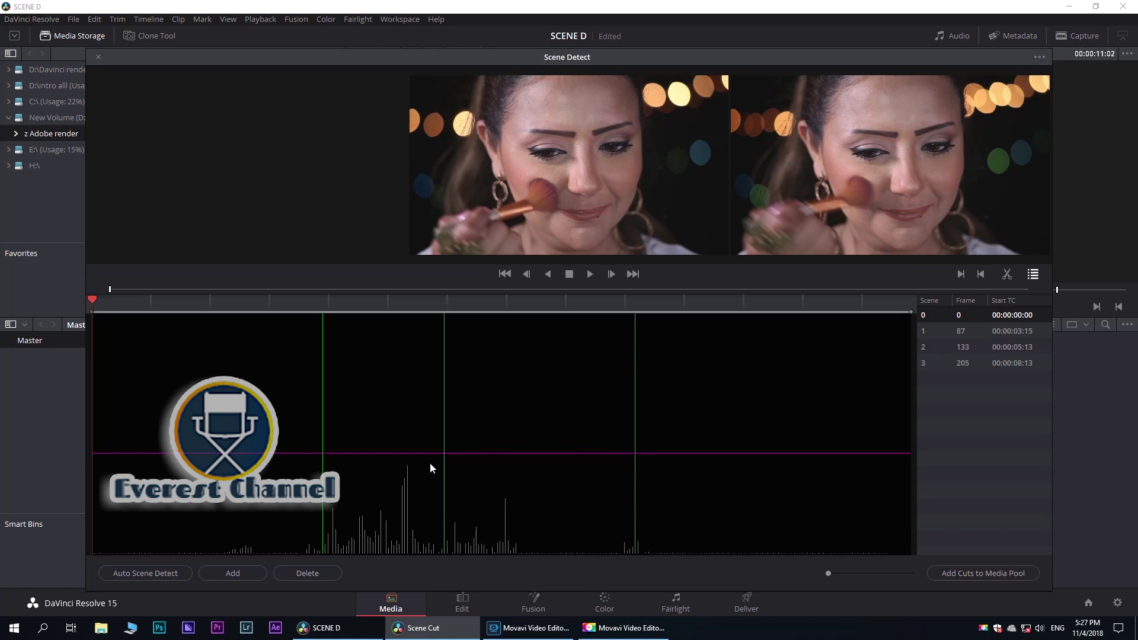
{"action": "left_click_drag", "start_coordinate": [407, 453], "coordinate": [406, 448]}
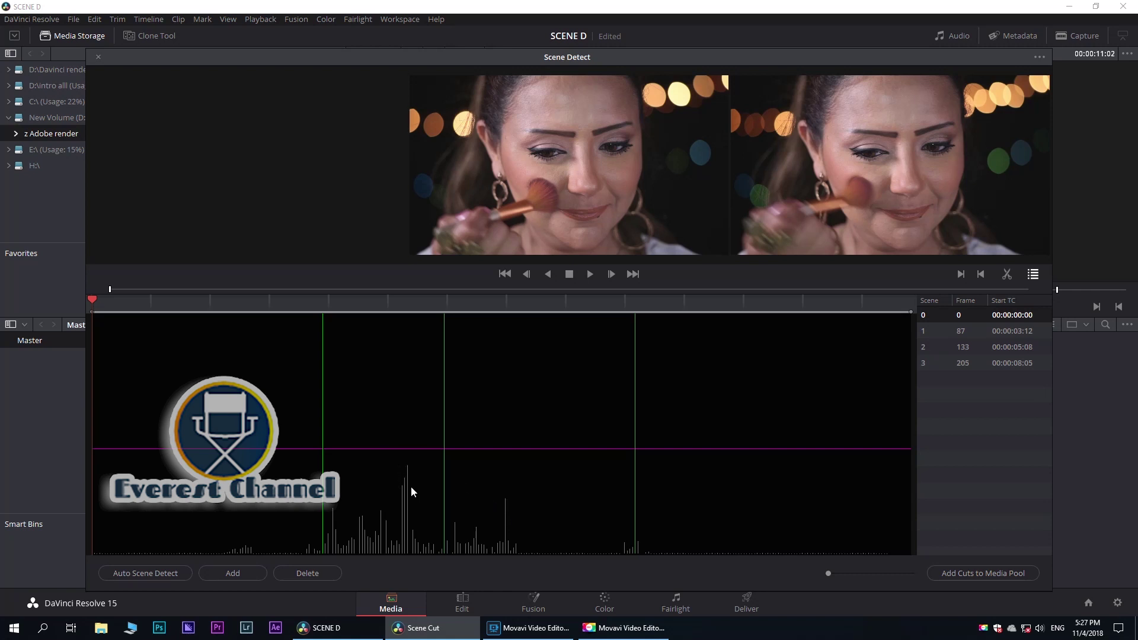
{"action": "left_click_drag", "start_coordinate": [417, 448], "coordinate": [417, 475]}
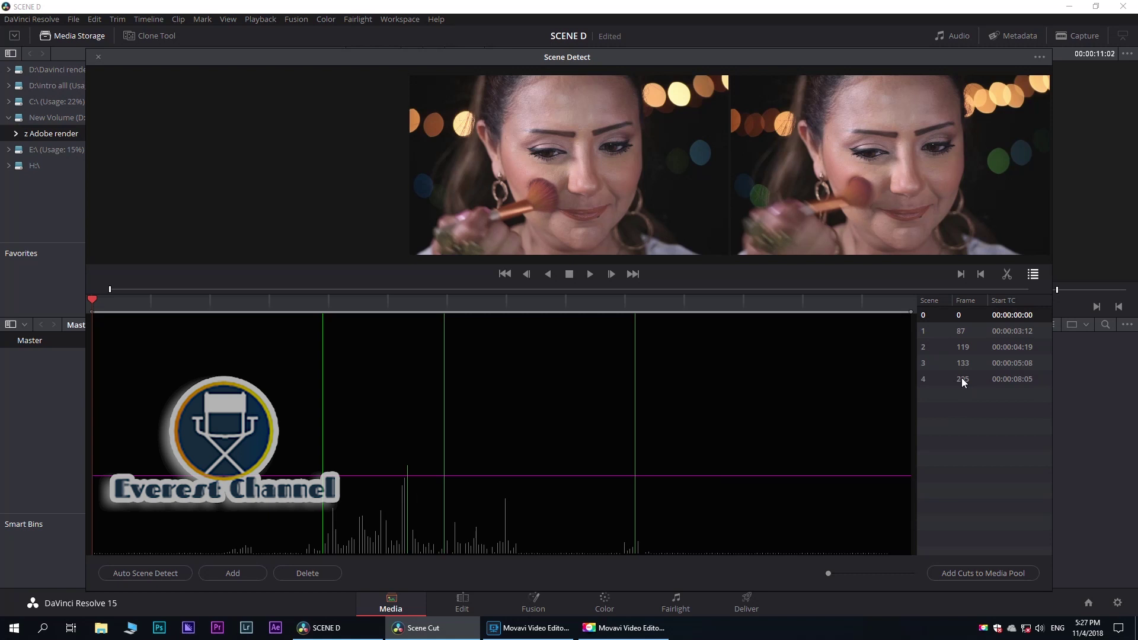
Preview the detected cuts at frames 205 and 87
{"action": "left_click", "coordinate": [962, 382]}
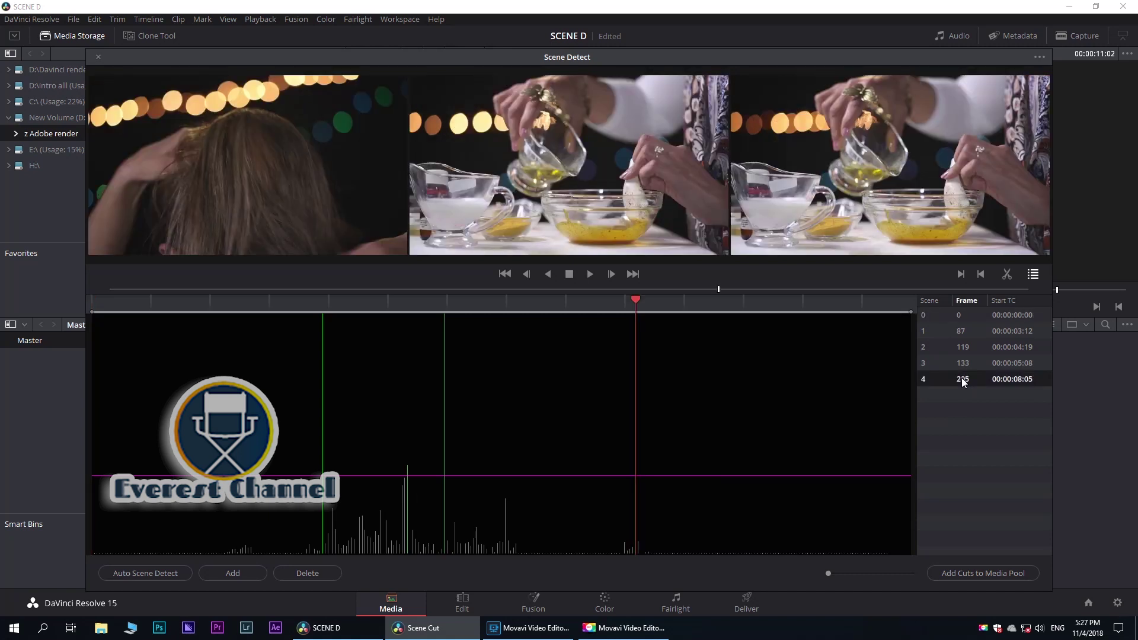
{"action": "left_click", "coordinate": [963, 362]}
{"action": "key", "text": "Up"}
{"action": "key", "text": "Up"}
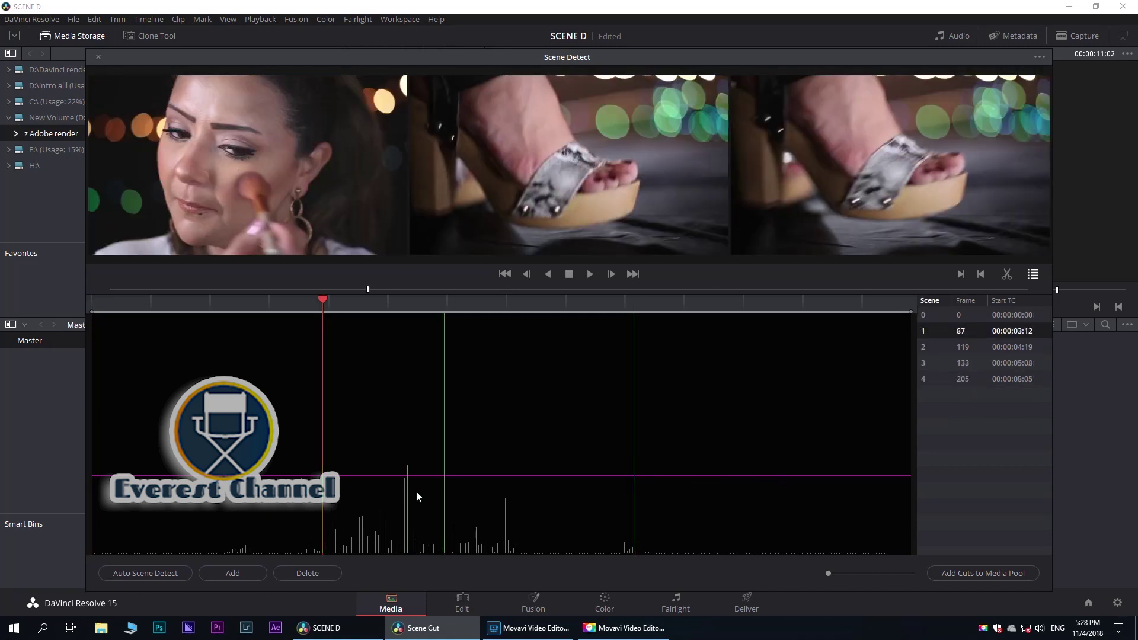
Compare cuts at frames 87 and 91, then raise the threshold to leave four scenes
{"action": "mouse_move", "coordinate": [419, 474]}
{"action": "left_mouse_down"}
{"action": "mouse_move", "coordinate": [415, 448]}
{"action": "mouse_move", "coordinate": [432, 534]}
{"action": "left_mouse_up"}
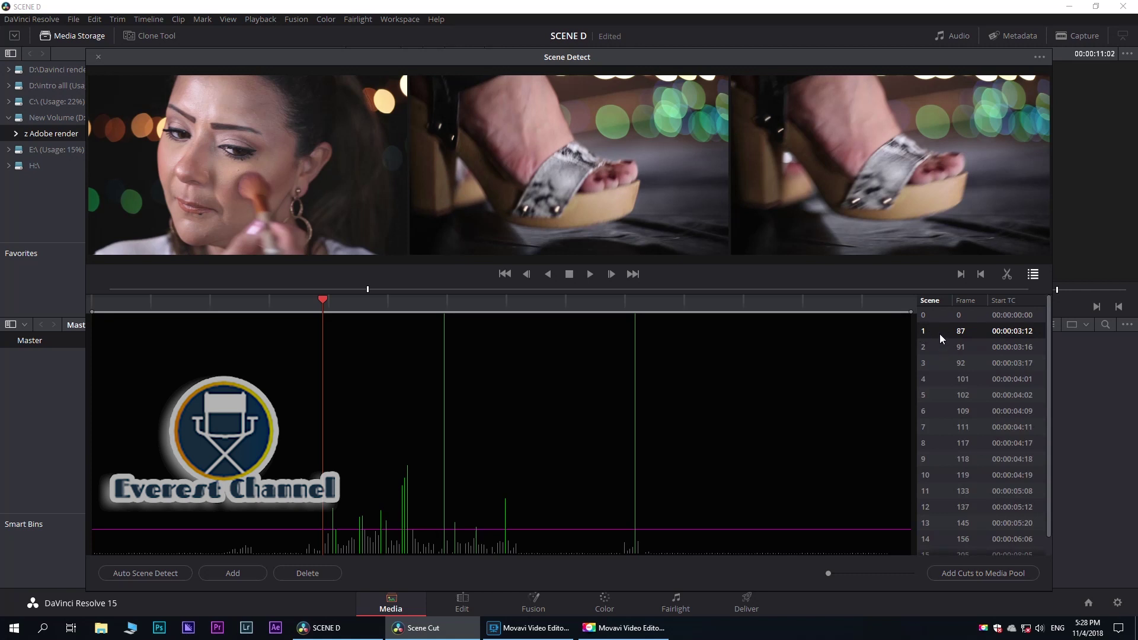
{"action": "left_click", "coordinate": [928, 347]}
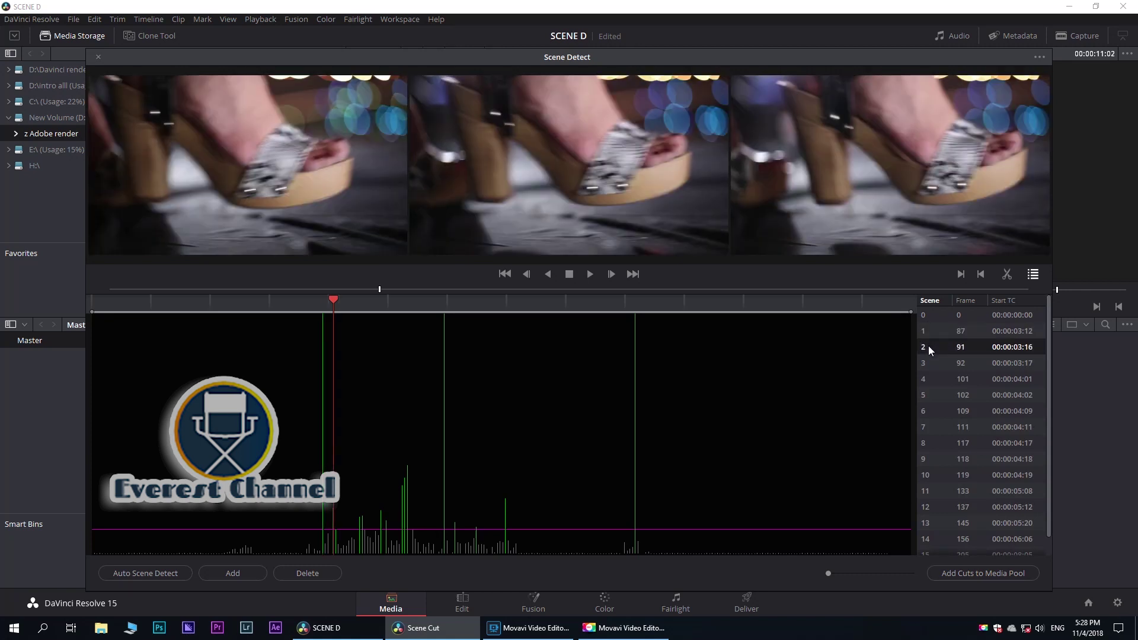
{"action": "left_click", "coordinate": [934, 330]}
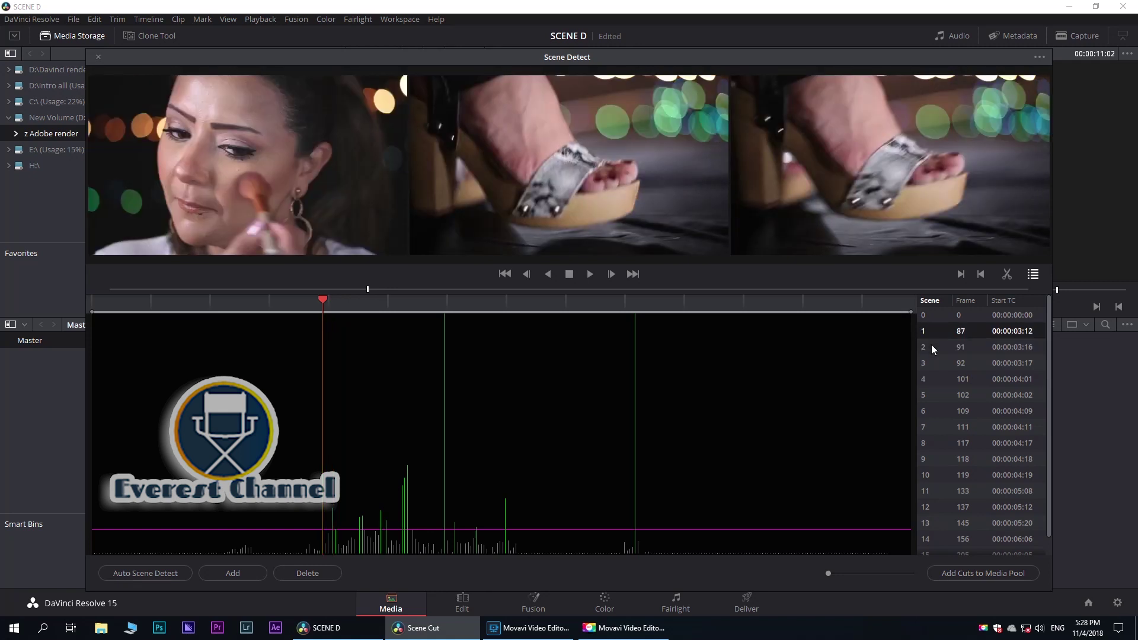
{"action": "left_click", "coordinate": [931, 347]}
{"action": "left_click", "coordinate": [930, 330]}
{"action": "left_click", "coordinate": [929, 349]}
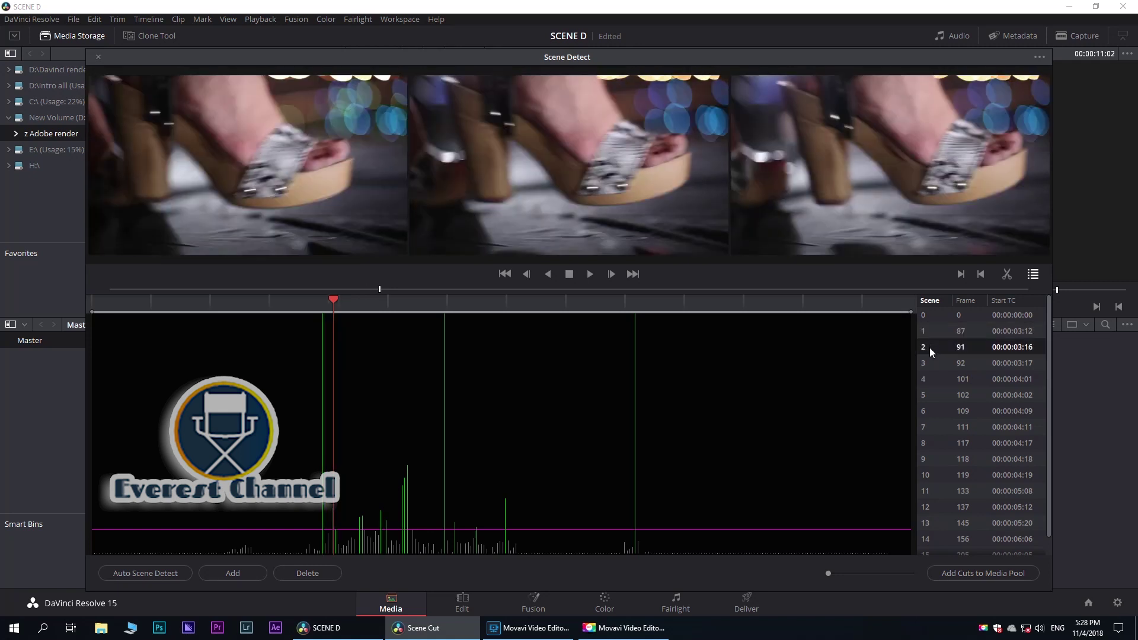
{"action": "left_click", "coordinate": [937, 330]}
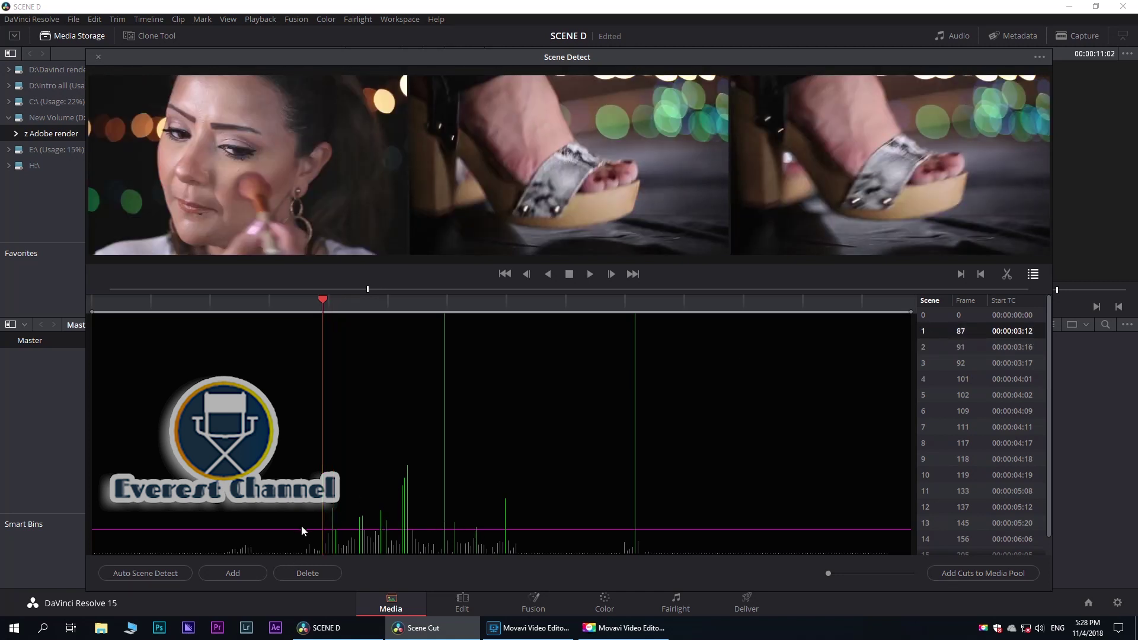
{"action": "left_click_drag", "start_coordinate": [301, 527], "coordinate": [320, 473]}
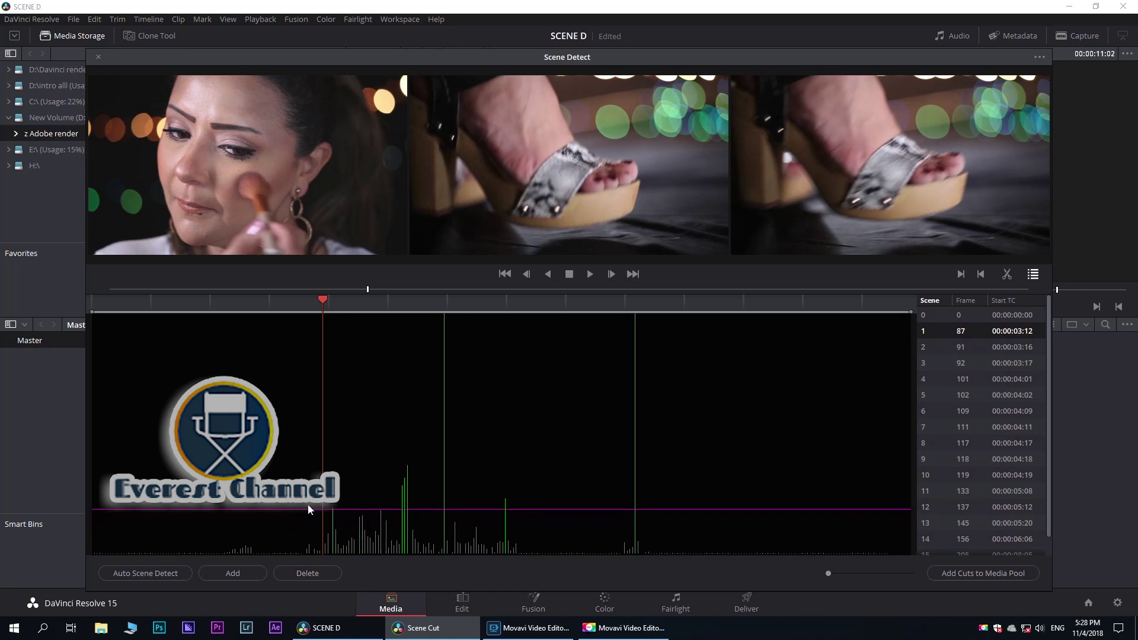
{"action": "left_click_drag", "start_coordinate": [320, 473], "coordinate": [326, 454]}
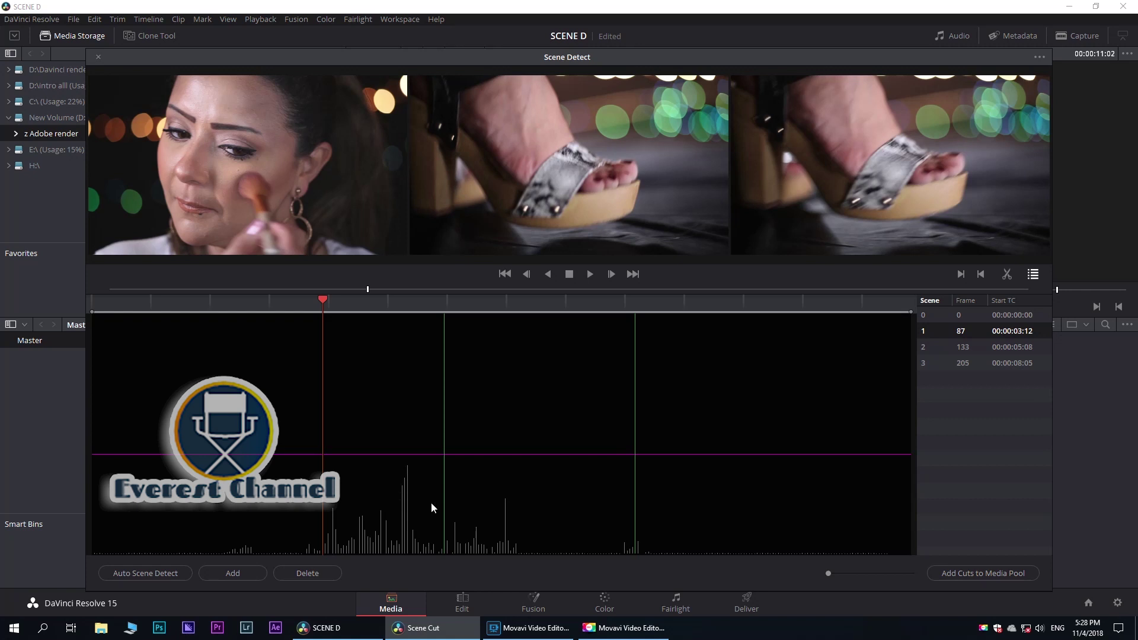
{"action": "left_click", "coordinate": [444, 336]}
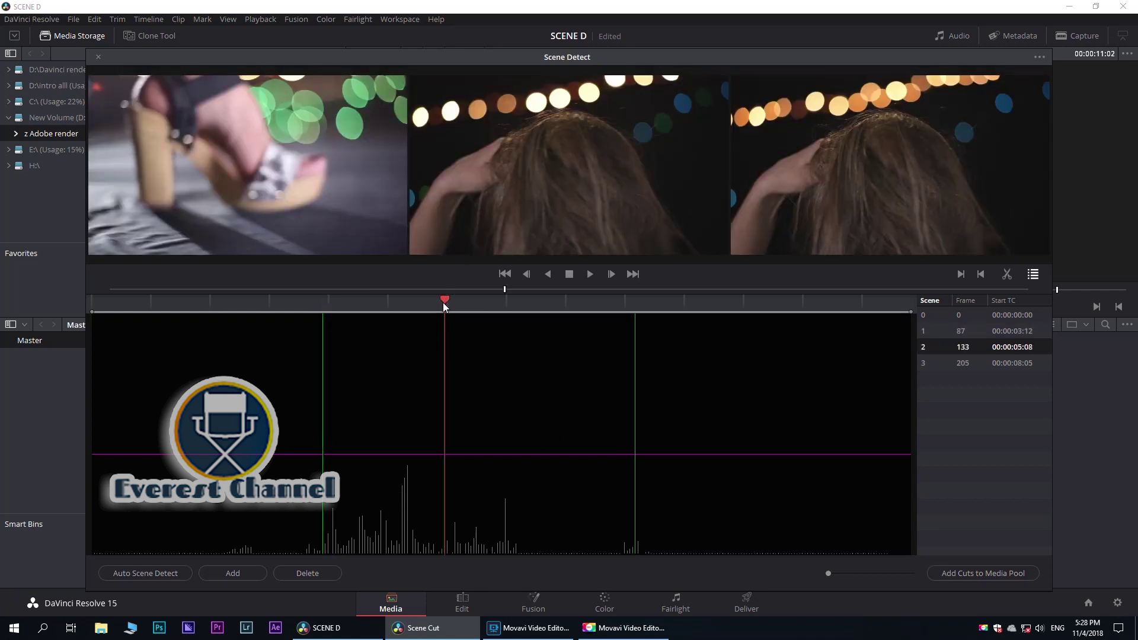
{"action": "left_click", "coordinate": [286, 314]}
{"action": "left_click", "coordinate": [370, 318]}
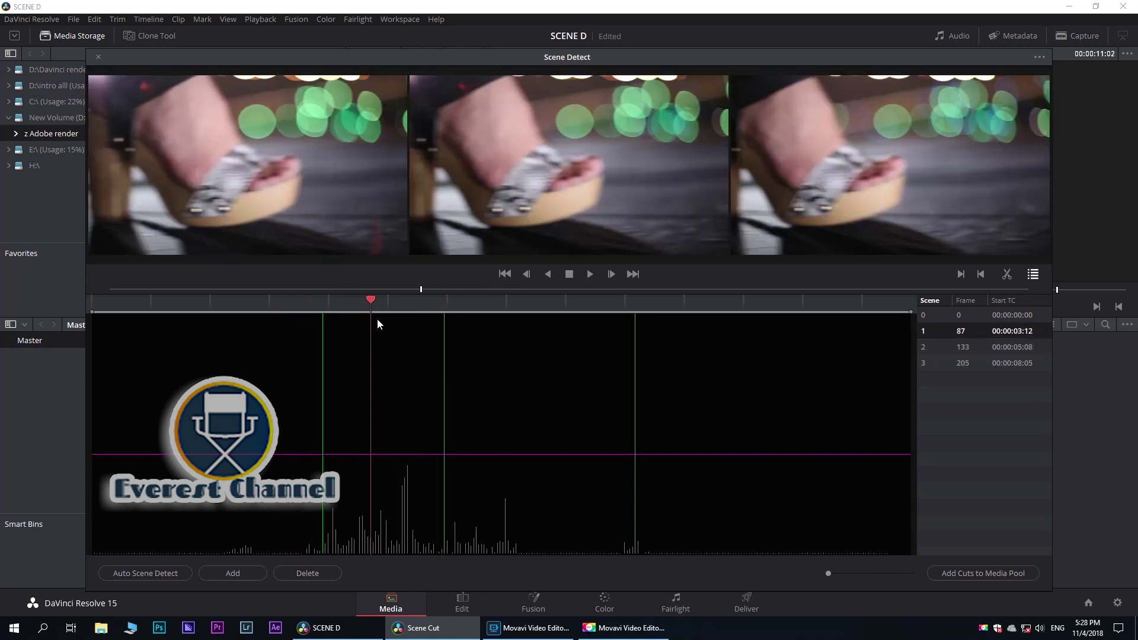
{"action": "left_click", "coordinate": [392, 320]}
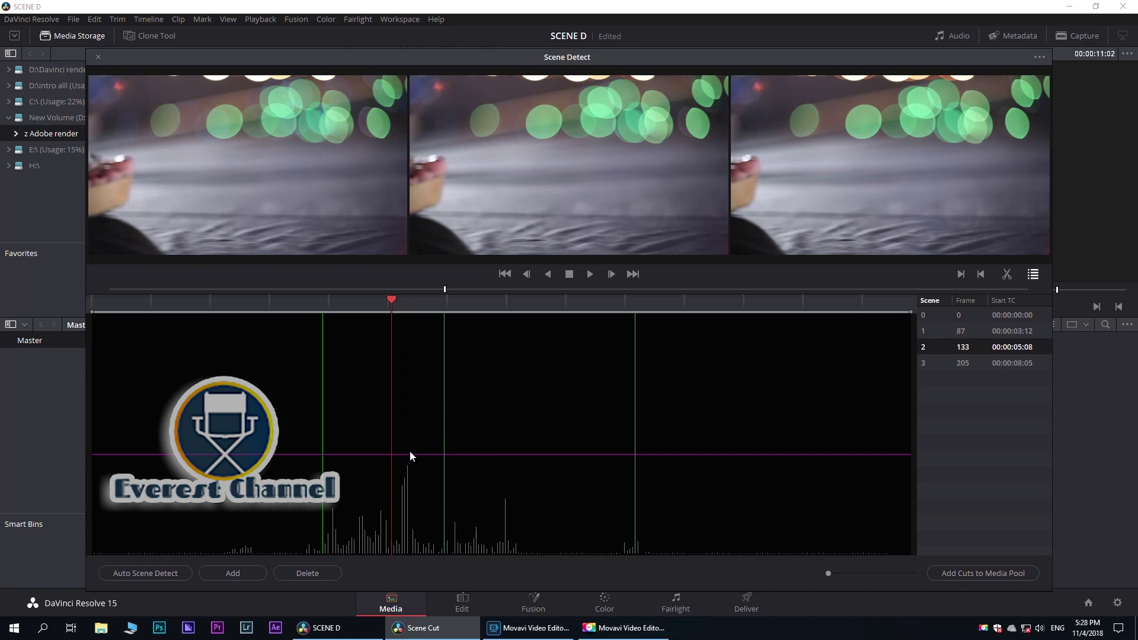
{"action": "left_click_drag", "start_coordinate": [410, 454], "coordinate": [410, 453]}
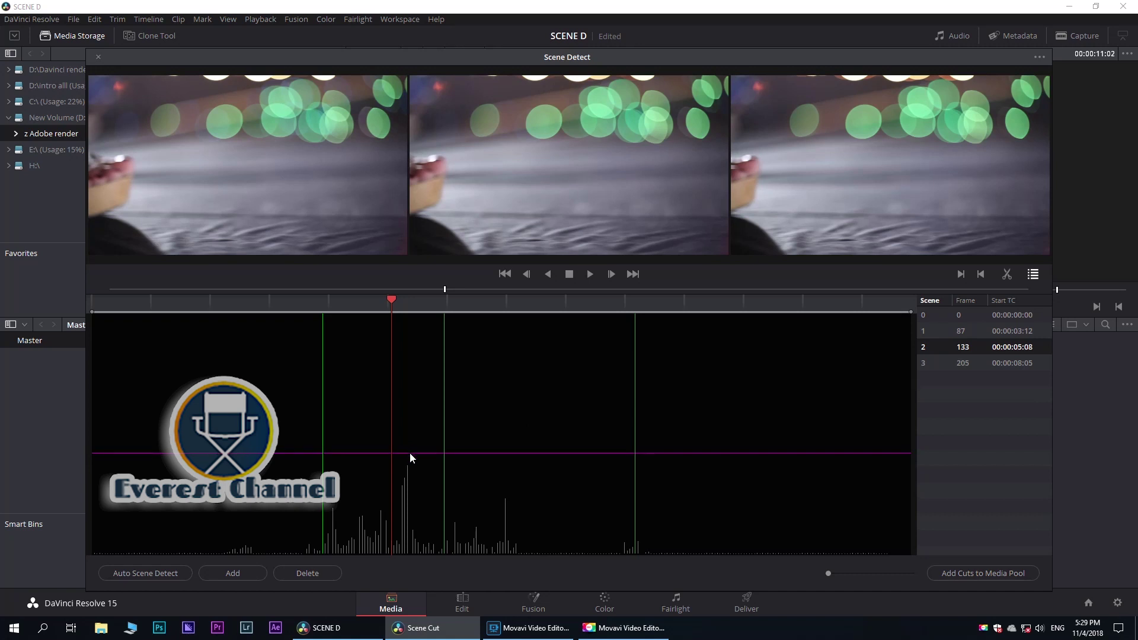
{"action": "left_click_drag", "start_coordinate": [410, 453], "coordinate": [409, 454]}
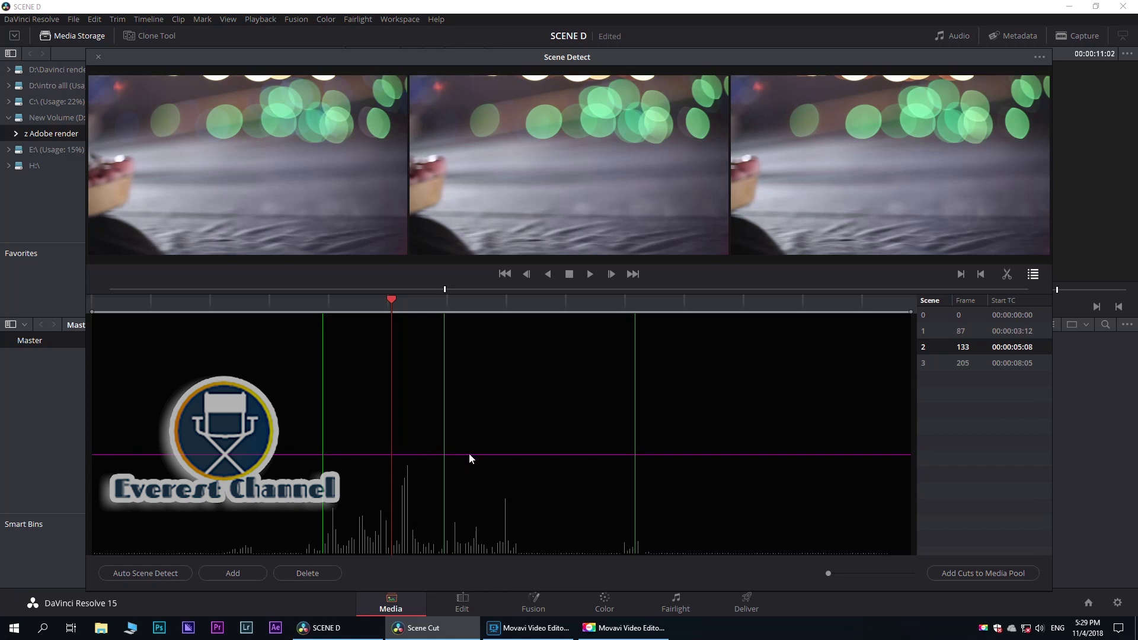
{"action": "left_click_drag", "start_coordinate": [469, 454], "coordinate": [467, 472]}
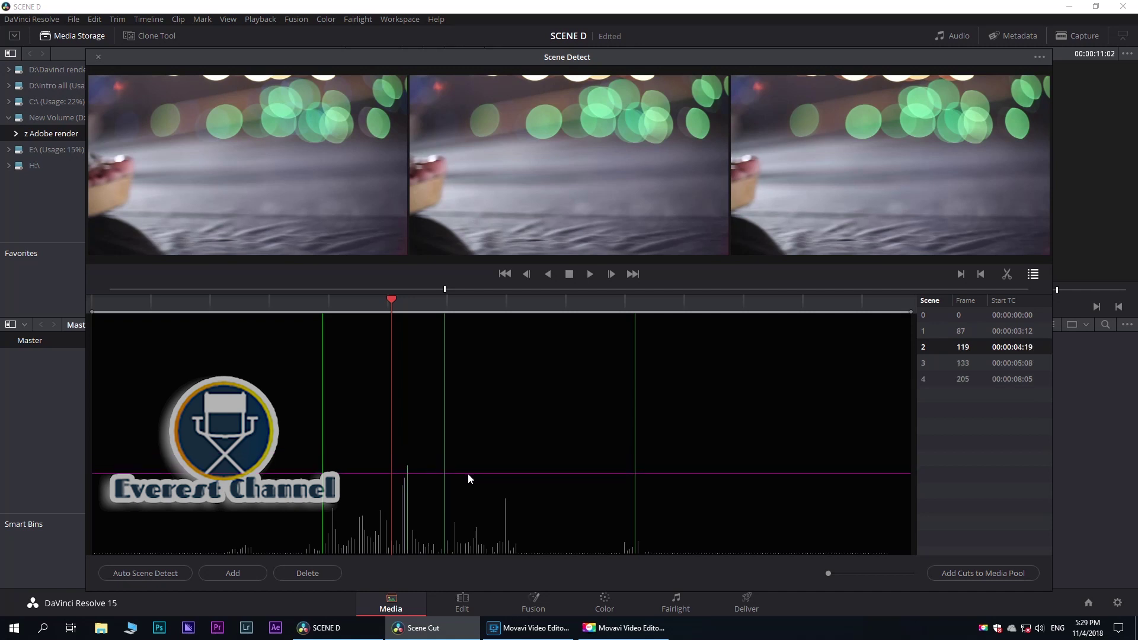
{"action": "left_click_drag", "start_coordinate": [468, 473], "coordinate": [468, 450]}
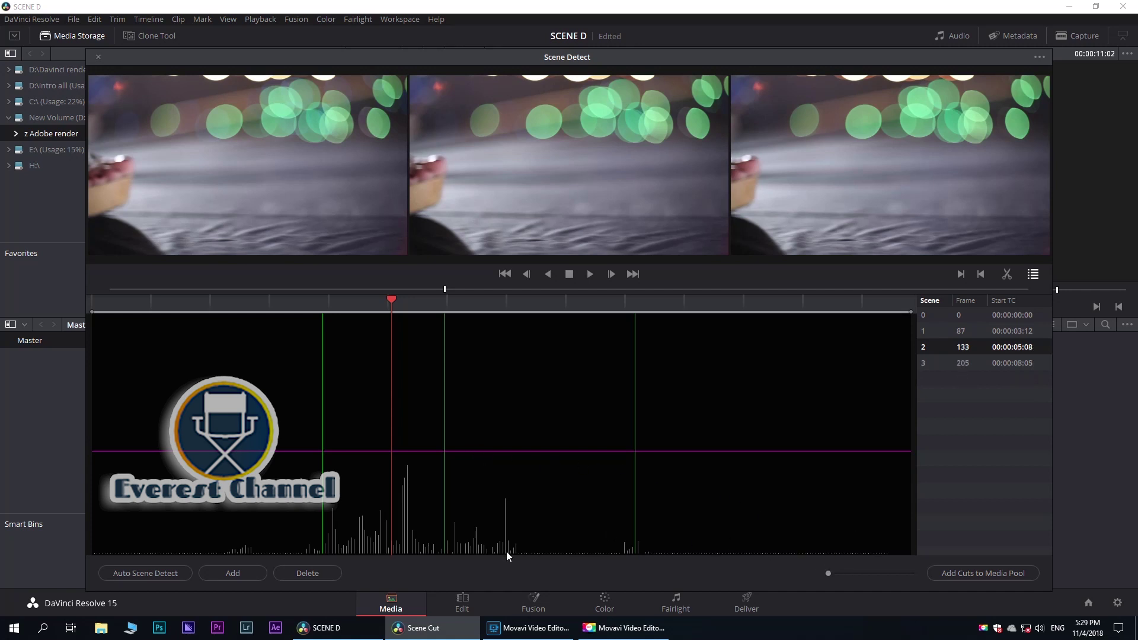
{"action": "left_click", "coordinate": [98, 58]}
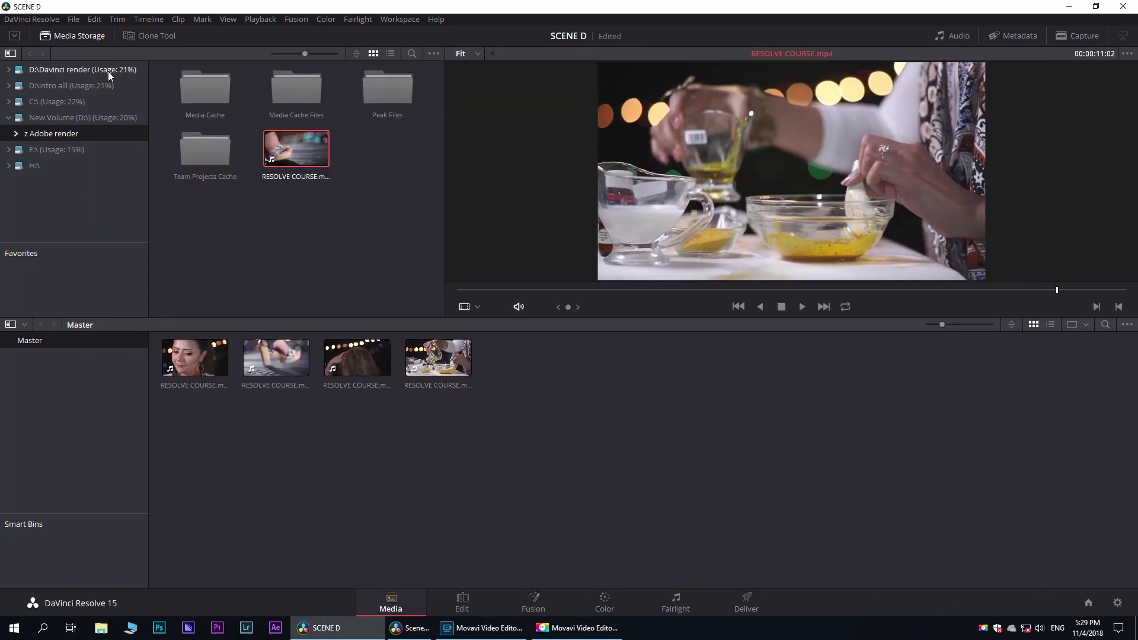
On the Edit page, place the four scene clips back to back in a new Timeline 1
{"action": "left_click", "coordinate": [465, 600]}
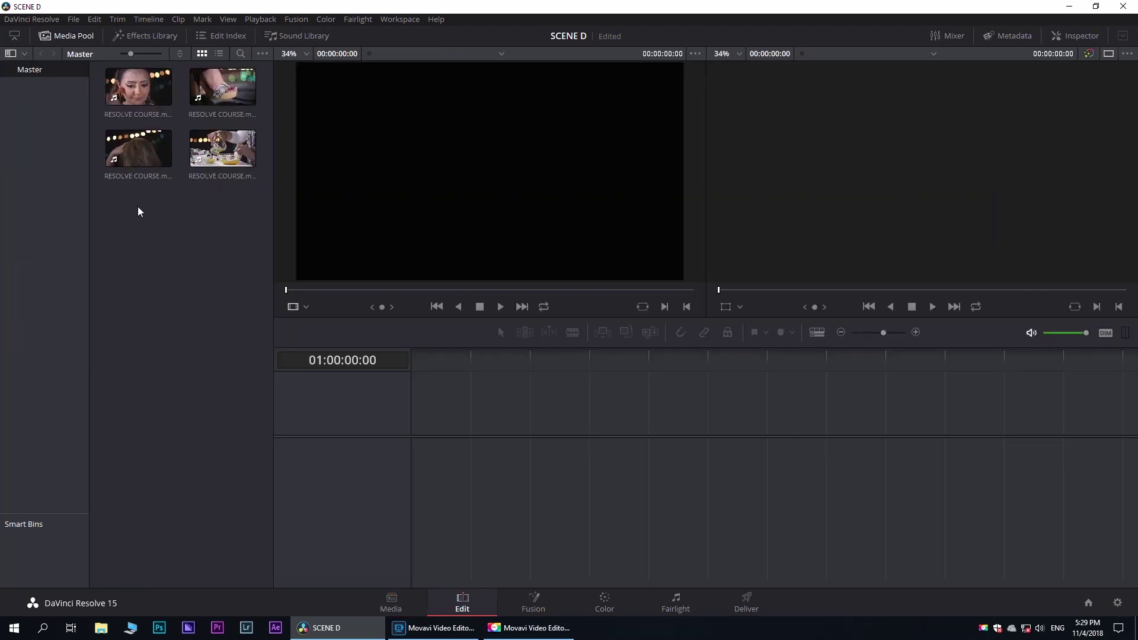
{"action": "left_click_drag", "start_coordinate": [142, 231], "coordinate": [230, 84]}
{"action": "mouse_move", "coordinate": [138, 89]}
{"action": "left_mouse_down"}
{"action": "mouse_move", "coordinate": [449, 474]}
{"action": "mouse_move", "coordinate": [417, 479]}
{"action": "left_mouse_up"}
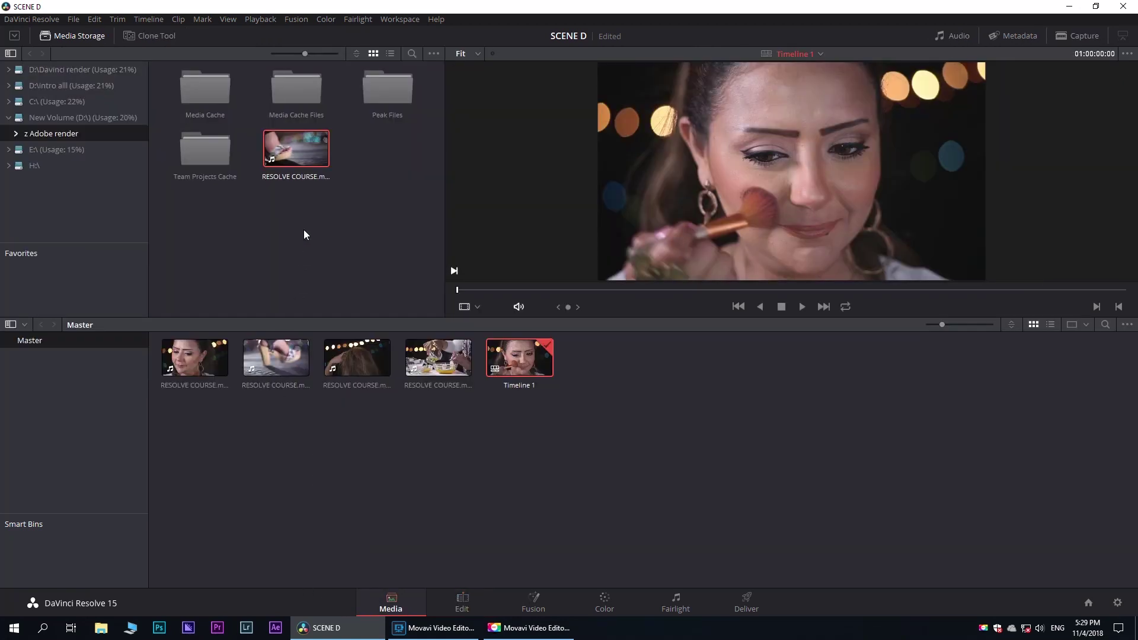
{"action": "right_click", "coordinate": [290, 146]}
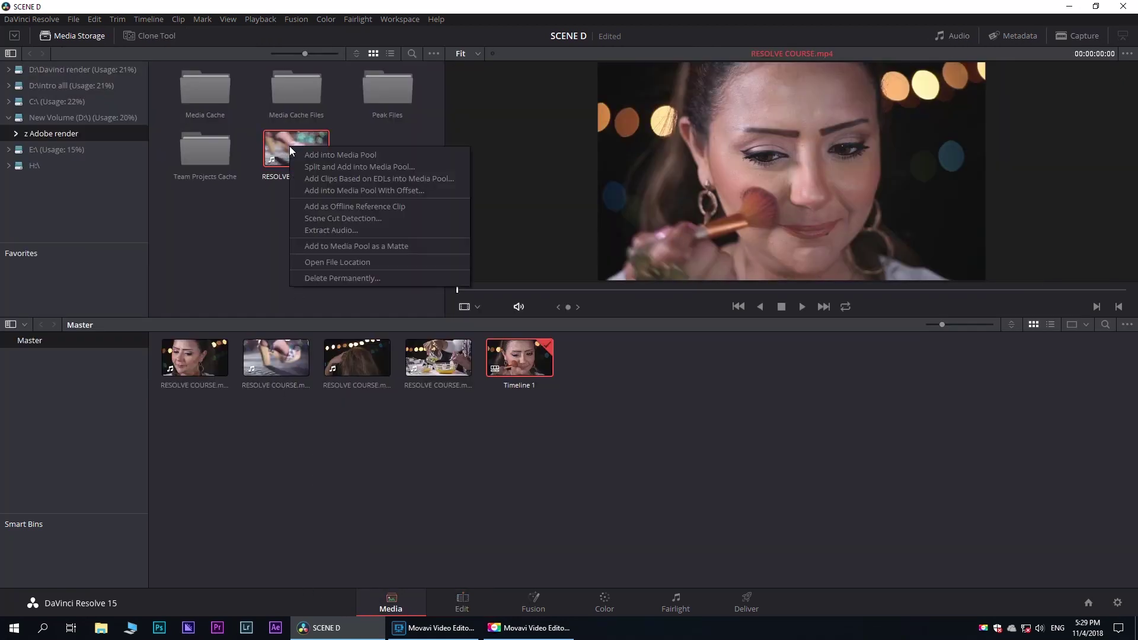